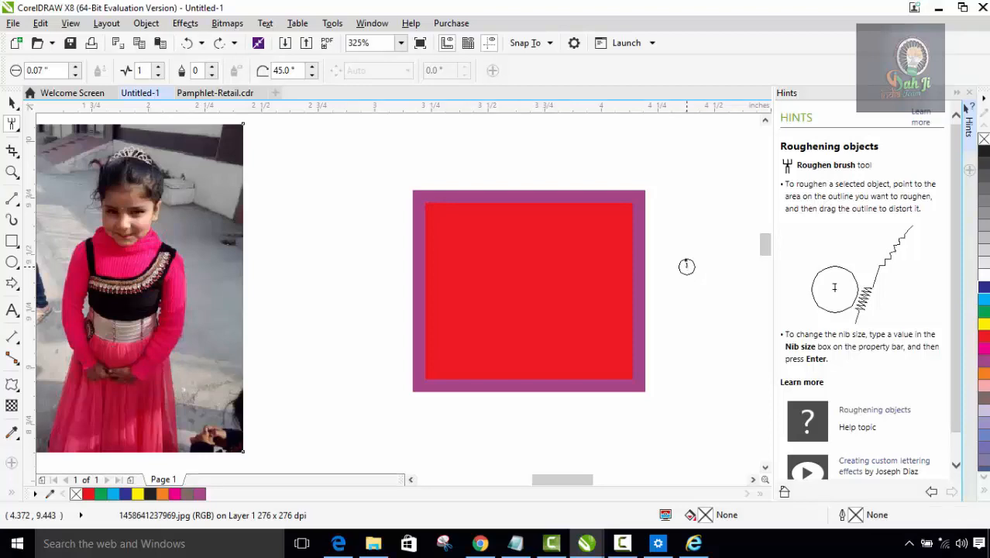
- Activate the Roughen brush with its pen tilt at 45°
{"action": "left_click", "coordinate": [13, 127]}
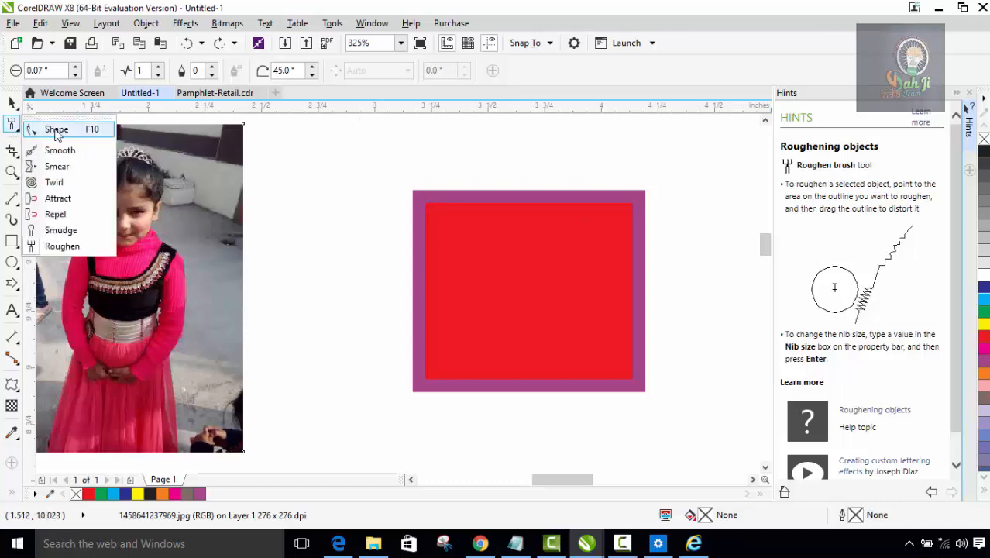
{"action": "left_click", "coordinate": [56, 247]}
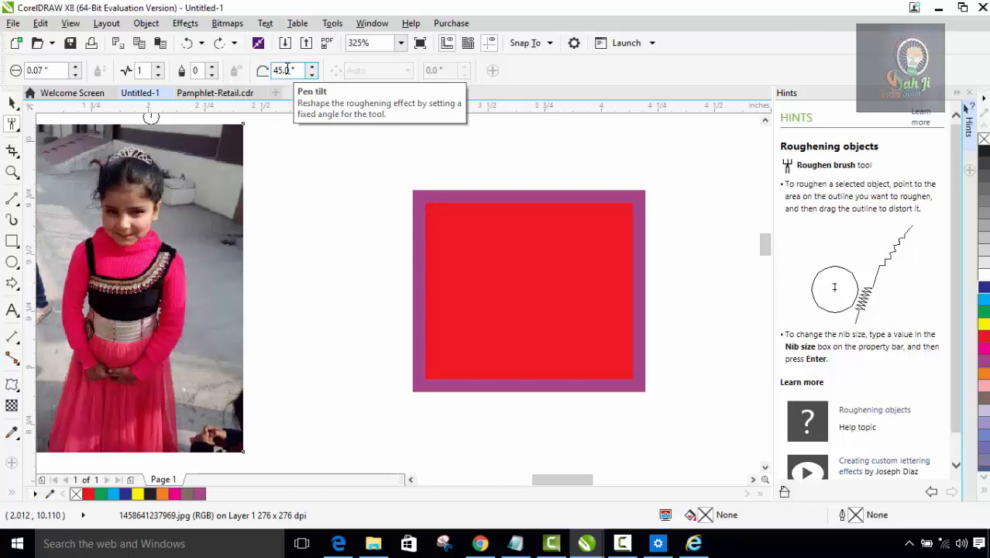
{"action": "key", "text": "Return"}
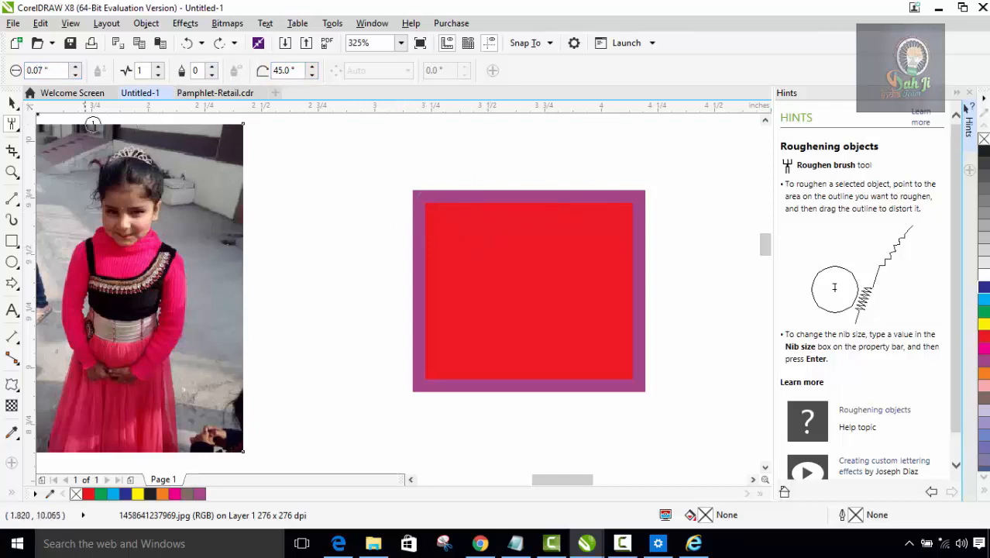
- Roughen the right edge of the red rectangle with the 0.07-inch nib and a spur frequency of 1
{"action": "key", "text": "space"}
{"action": "left_click", "coordinate": [482, 275]}
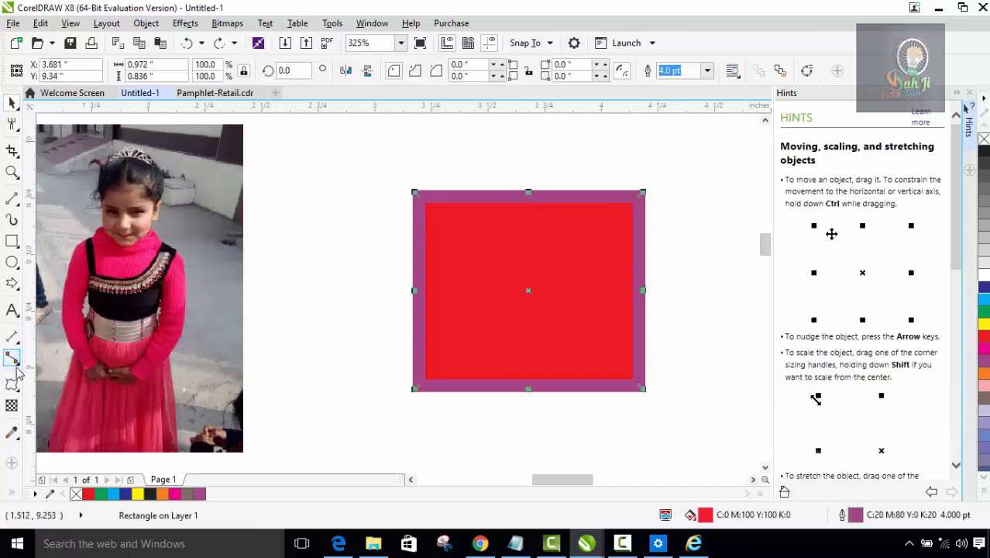
{"action": "left_click", "coordinate": [14, 174]}
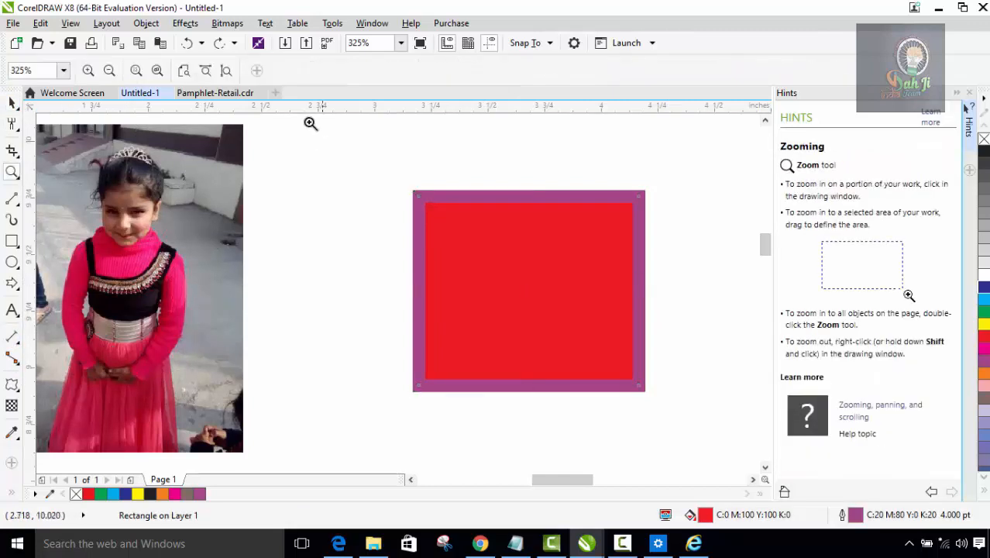
{"action": "left_click", "coordinate": [563, 251]}
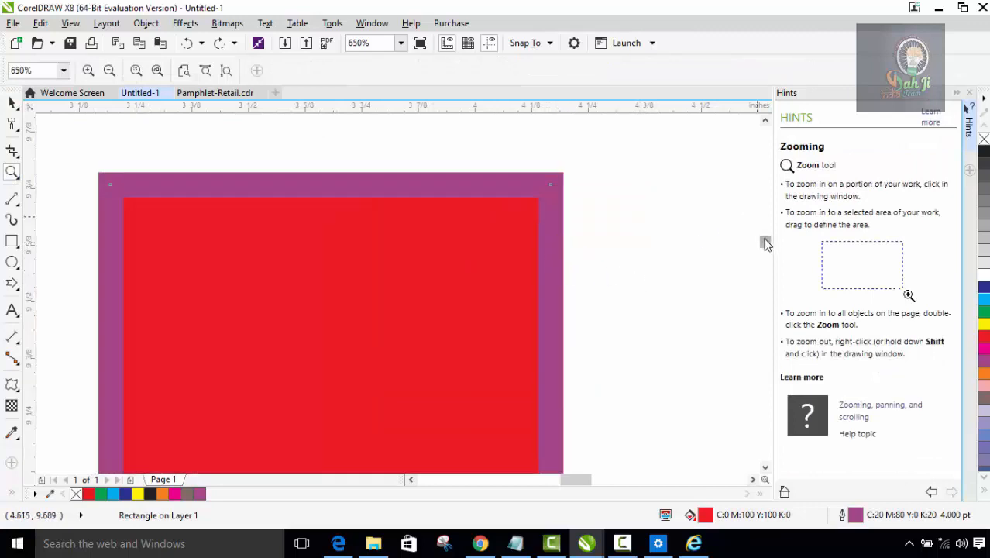
{"action": "left_click_drag", "start_coordinate": [764, 239], "coordinate": [765, 245]}
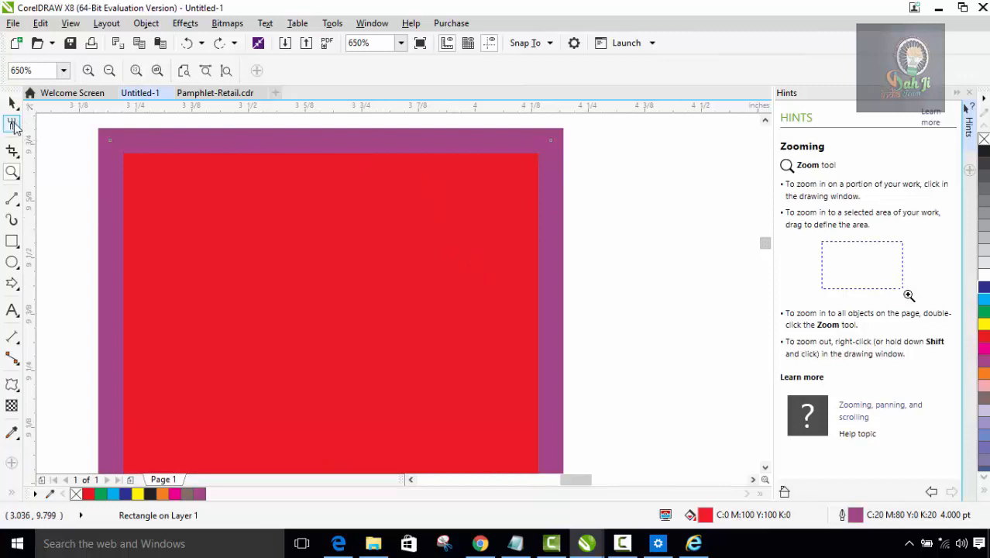
{"action": "left_click", "coordinate": [14, 127]}
{"action": "left_click", "coordinate": [13, 103]}
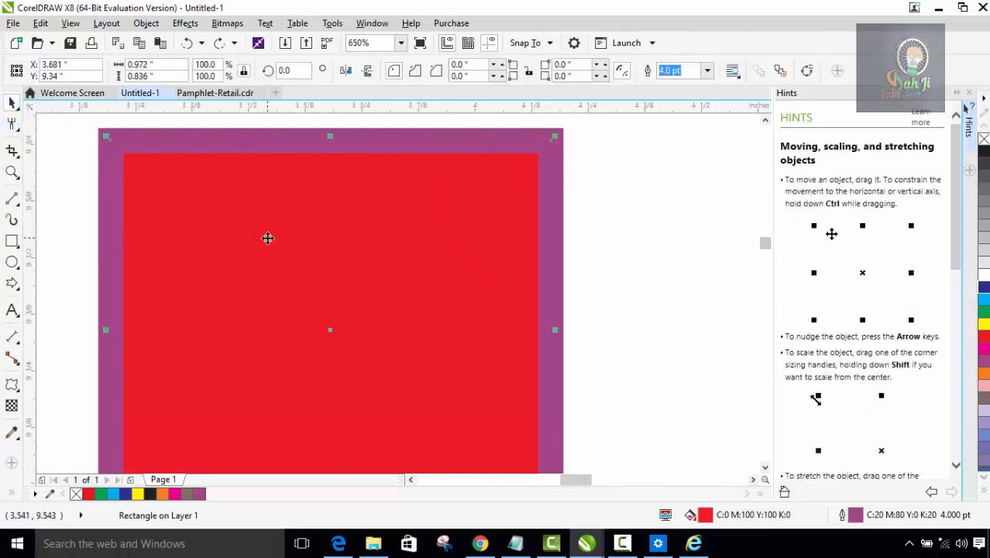
{"action": "left_click", "coordinate": [267, 238]}
{"action": "left_click", "coordinate": [15, 124]}
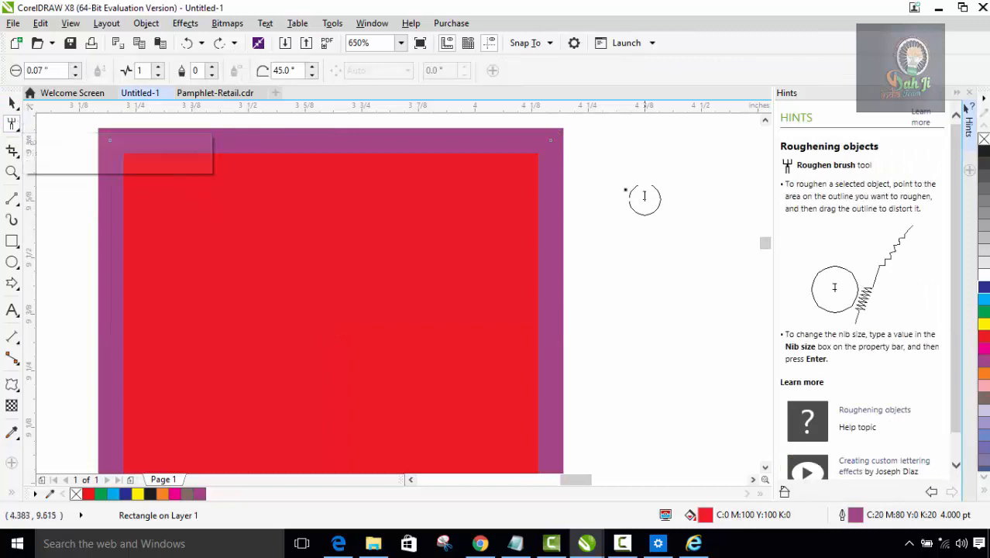
{"action": "mouse_move", "coordinate": [562, 134]}
{"action": "left_mouse_down"}
{"action": "mouse_move", "coordinate": [569, 171]}
{"action": "mouse_move", "coordinate": [560, 182]}
{"action": "left_mouse_up"}
{"action": "left_click_drag", "start_coordinate": [562, 133], "coordinate": [565, 139]}
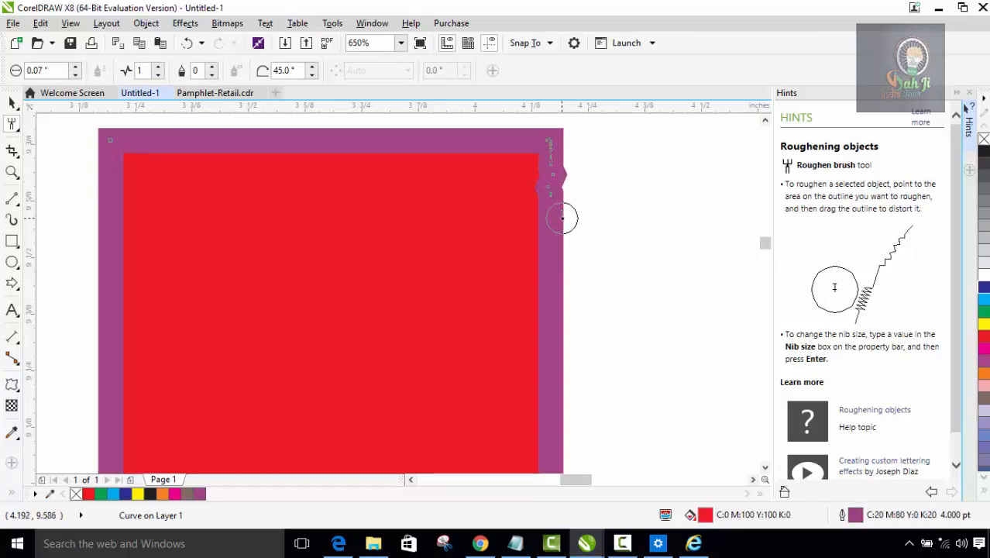
{"action": "mouse_move", "coordinate": [569, 219]}
{"action": "left_mouse_down"}
{"action": "mouse_move", "coordinate": [563, 262]}
{"action": "mouse_move", "coordinate": [556, 258]}
{"action": "mouse_move", "coordinate": [572, 285]}
{"action": "mouse_move", "coordinate": [561, 291]}
{"action": "mouse_move", "coordinate": [574, 303]}
{"action": "mouse_move", "coordinate": [559, 318]}
{"action": "mouse_move", "coordinate": [578, 337]}
{"action": "mouse_move", "coordinate": [556, 348]}
{"action": "mouse_move", "coordinate": [568, 362]}
{"action": "mouse_move", "coordinate": [548, 372]}
{"action": "mouse_move", "coordinate": [568, 386]}
{"action": "mouse_move", "coordinate": [554, 390]}
{"action": "mouse_move", "coordinate": [570, 405]}
{"action": "mouse_move", "coordinate": [553, 410]}
{"action": "mouse_move", "coordinate": [558, 448]}
{"action": "mouse_move", "coordinate": [575, 453]}
{"action": "mouse_move", "coordinate": [572, 431]}
{"action": "mouse_move", "coordinate": [556, 435]}
{"action": "mouse_move", "coordinate": [551, 459]}
{"action": "left_mouse_up"}
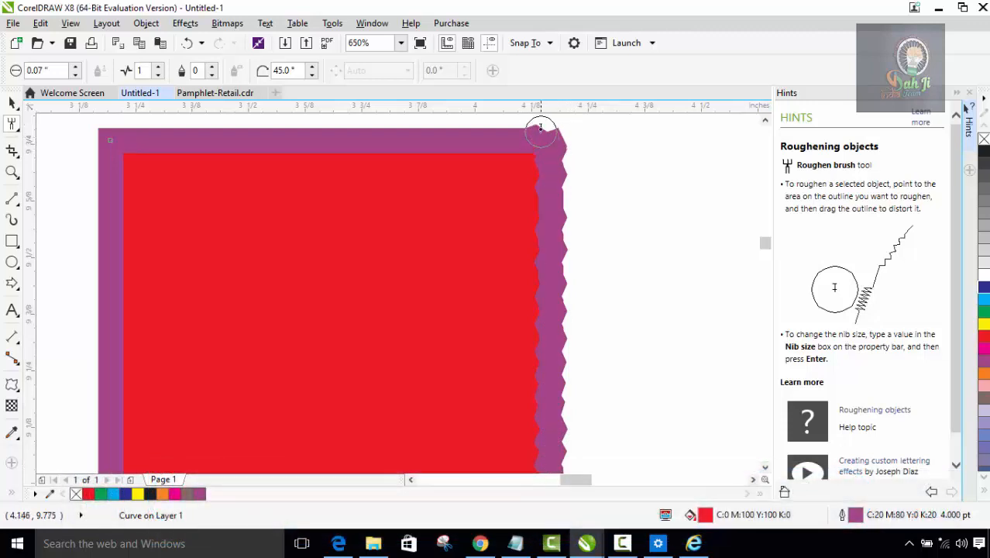
- Roughen the rectangle's upper edge from the right corner to the left corner with the 0.07-inch nib
{"action": "mouse_move", "coordinate": [544, 127]}
{"action": "left_mouse_down"}
{"action": "mouse_move", "coordinate": [490, 121]}
{"action": "mouse_move", "coordinate": [466, 138]}
{"action": "mouse_move", "coordinate": [447, 128]}
{"action": "mouse_move", "coordinate": [423, 137]}
{"action": "mouse_move", "coordinate": [421, 121]}
{"action": "mouse_move", "coordinate": [417, 141]}
{"action": "mouse_move", "coordinate": [395, 138]}
{"action": "mouse_move", "coordinate": [390, 125]}
{"action": "mouse_move", "coordinate": [345, 133]}
{"action": "mouse_move", "coordinate": [343, 114]}
{"action": "mouse_move", "coordinate": [334, 137]}
{"action": "mouse_move", "coordinate": [318, 134]}
{"action": "mouse_move", "coordinate": [316, 118]}
{"action": "mouse_move", "coordinate": [296, 135]}
{"action": "mouse_move", "coordinate": [295, 117]}
{"action": "mouse_move", "coordinate": [264, 134]}
{"action": "mouse_move", "coordinate": [269, 120]}
{"action": "mouse_move", "coordinate": [287, 126]}
{"action": "mouse_move", "coordinate": [208, 131]}
{"action": "mouse_move", "coordinate": [202, 120]}
{"action": "mouse_move", "coordinate": [183, 134]}
{"action": "mouse_move", "coordinate": [179, 121]}
{"action": "mouse_move", "coordinate": [155, 135]}
{"action": "mouse_move", "coordinate": [131, 128]}
{"action": "mouse_move", "coordinate": [129, 155]}
{"action": "mouse_move", "coordinate": [104, 130]}
{"action": "left_mouse_up"}
{"action": "left_click", "coordinate": [98, 133]}
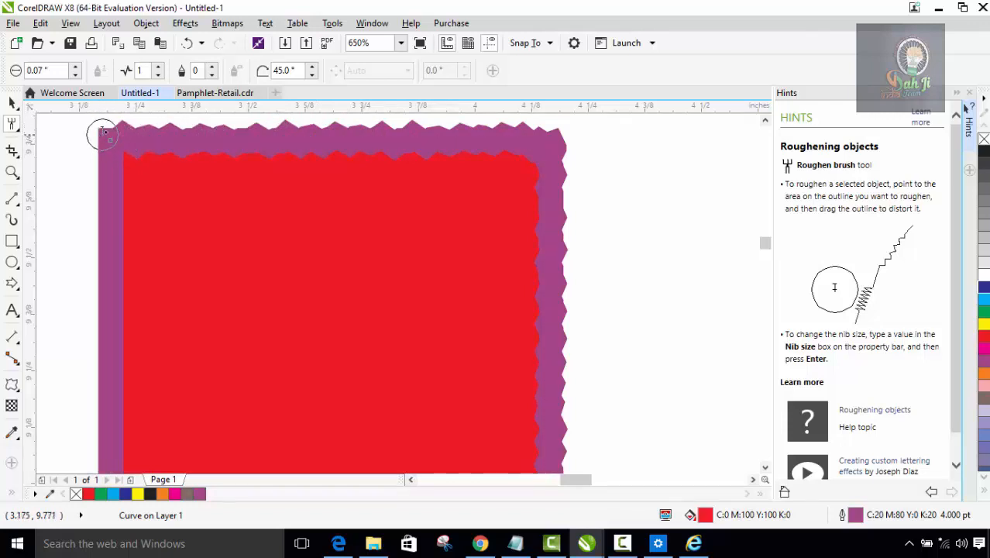
{"action": "left_click", "coordinate": [103, 129]}
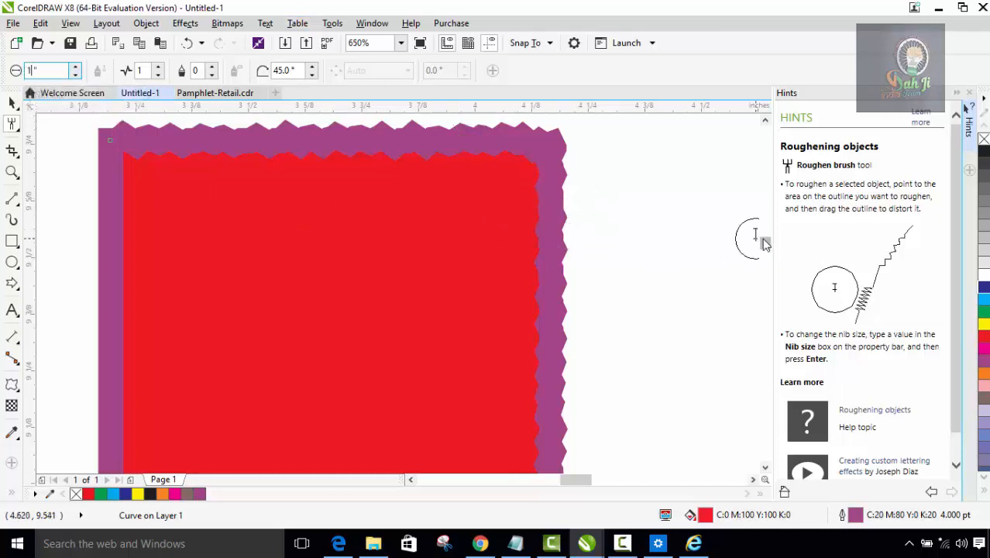
- Try roughening the rectangle's lower edge with a 1-inch nib, and undo those strokes
{"action": "scroll", "coordinate": [764, 243], "scroll_direction": "down", "scroll_amount": 3}
{"action": "key", "text": "Return"}
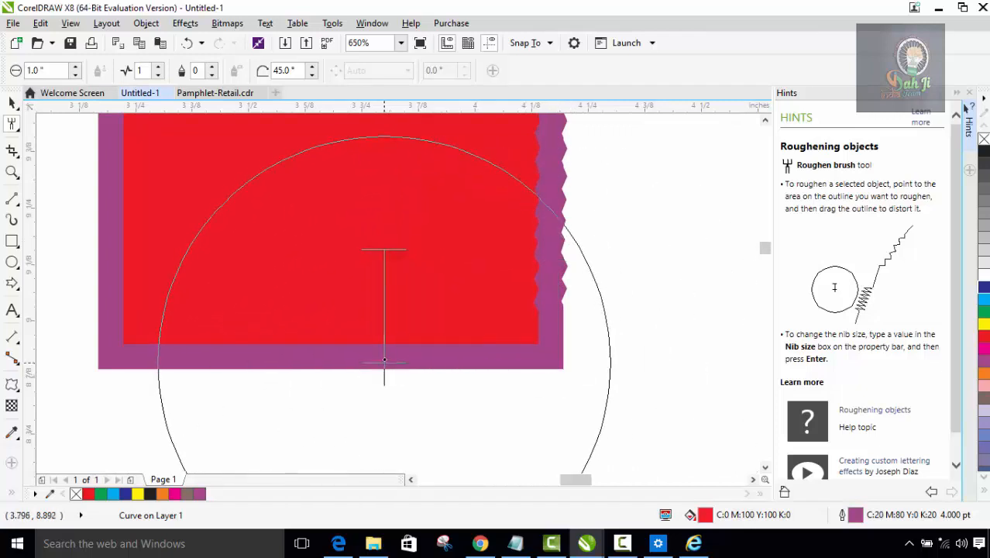
{"action": "left_click_drag", "start_coordinate": [384, 361], "coordinate": [385, 381]}
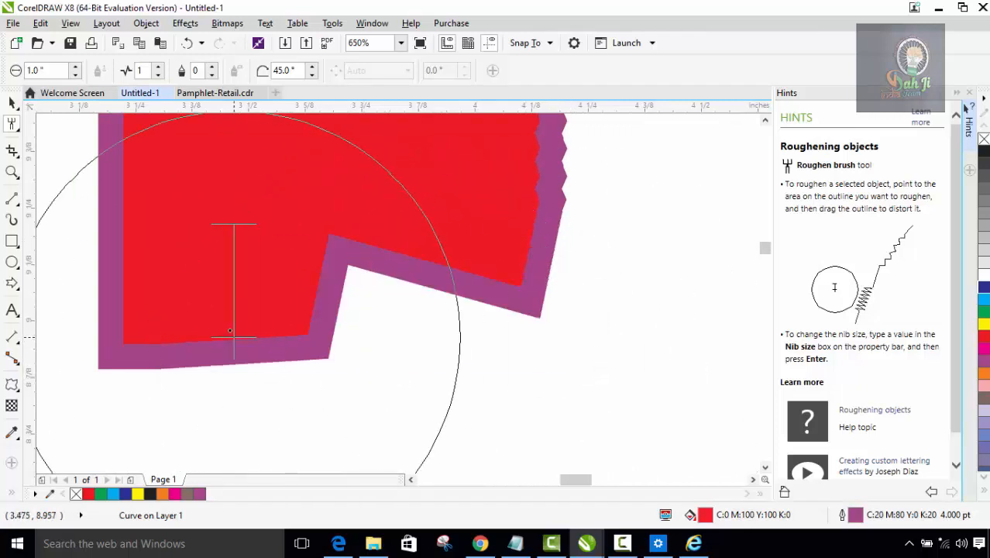
{"action": "left_click_drag", "start_coordinate": [232, 334], "coordinate": [223, 356]}
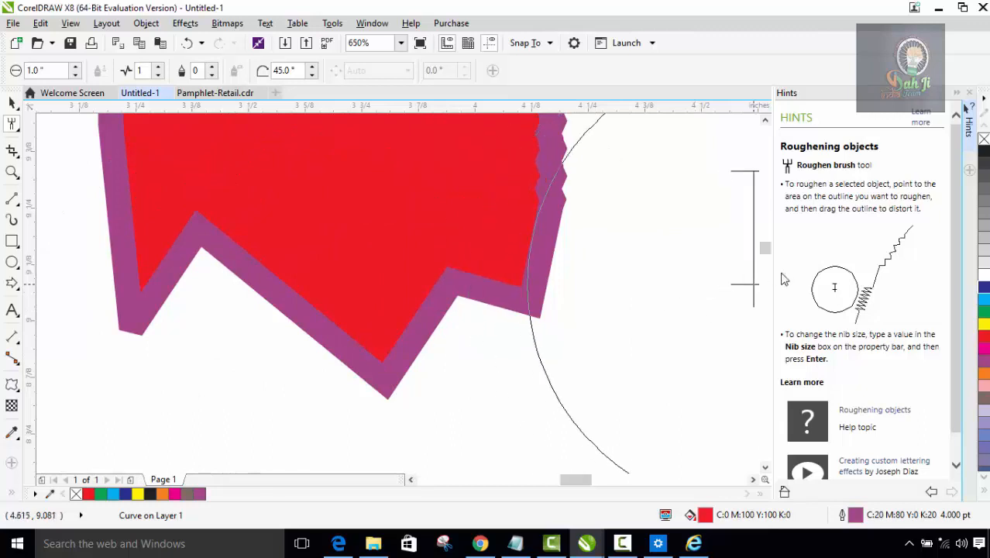
{"action": "left_click_drag", "start_coordinate": [767, 253], "coordinate": [765, 246]}
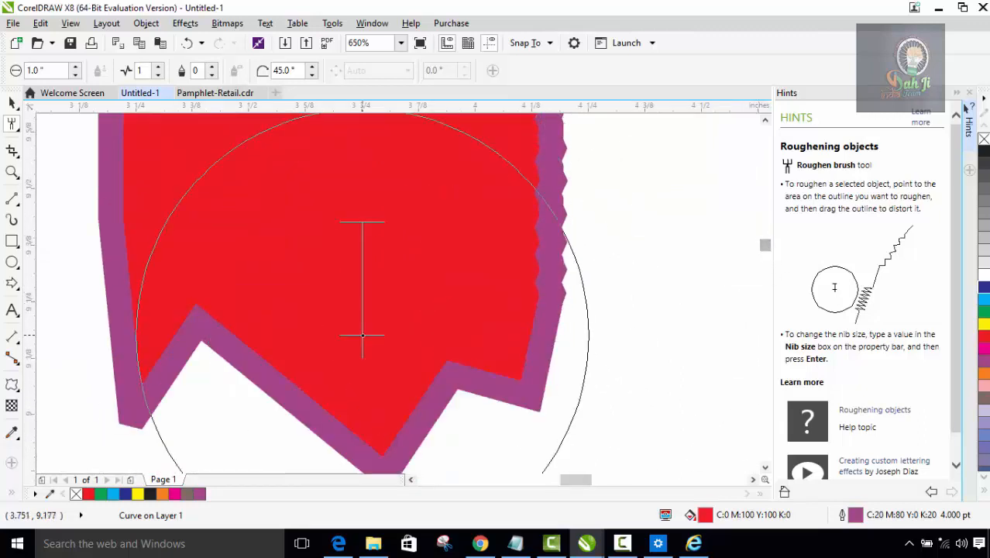
{"action": "key", "text": "ctrl+z"}
{"action": "key", "text": "ctrl+z"}
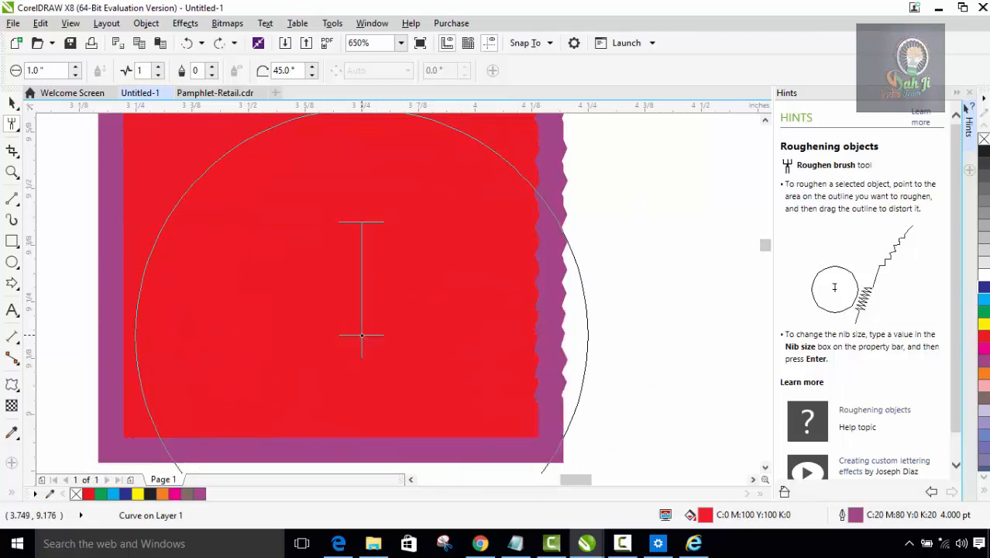
- Set the nib size to 0.3 inch and roughen the rectangle's lower and left edges
{"action": "left_click", "coordinate": [43, 70]}
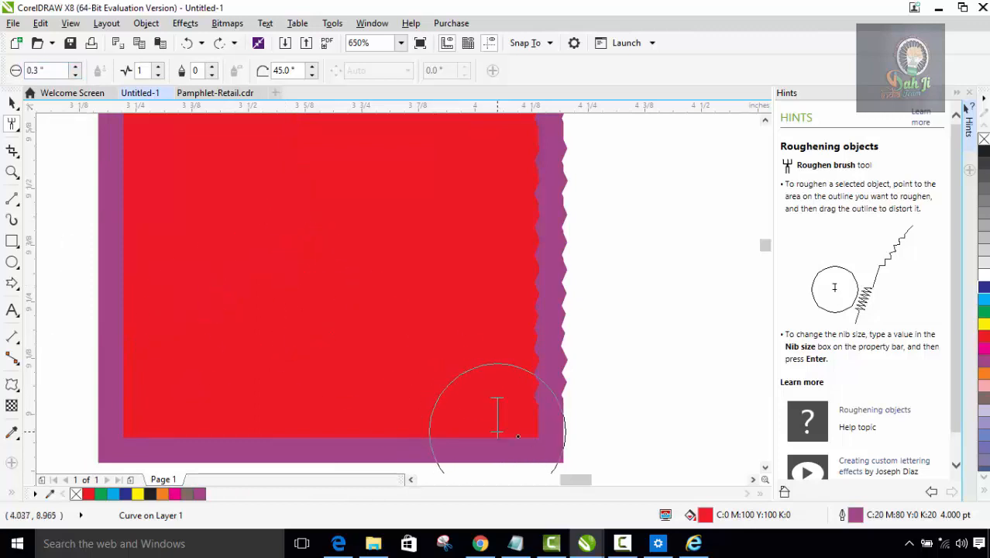
{"action": "mouse_move", "coordinate": [524, 458]}
{"action": "left_mouse_down"}
{"action": "mouse_move", "coordinate": [483, 464]}
{"action": "mouse_move", "coordinate": [410, 464]}
{"action": "mouse_move", "coordinate": [381, 436]}
{"action": "mouse_move", "coordinate": [355, 459]}
{"action": "mouse_move", "coordinate": [292, 468]}
{"action": "mouse_move", "coordinate": [287, 437]}
{"action": "mouse_move", "coordinate": [252, 464]}
{"action": "mouse_move", "coordinate": [183, 469]}
{"action": "mouse_move", "coordinate": [182, 428]}
{"action": "mouse_move", "coordinate": [121, 387]}
{"action": "mouse_move", "coordinate": [105, 275]}
{"action": "mouse_move", "coordinate": [117, 271]}
{"action": "mouse_move", "coordinate": [131, 155]}
{"action": "left_mouse_up"}
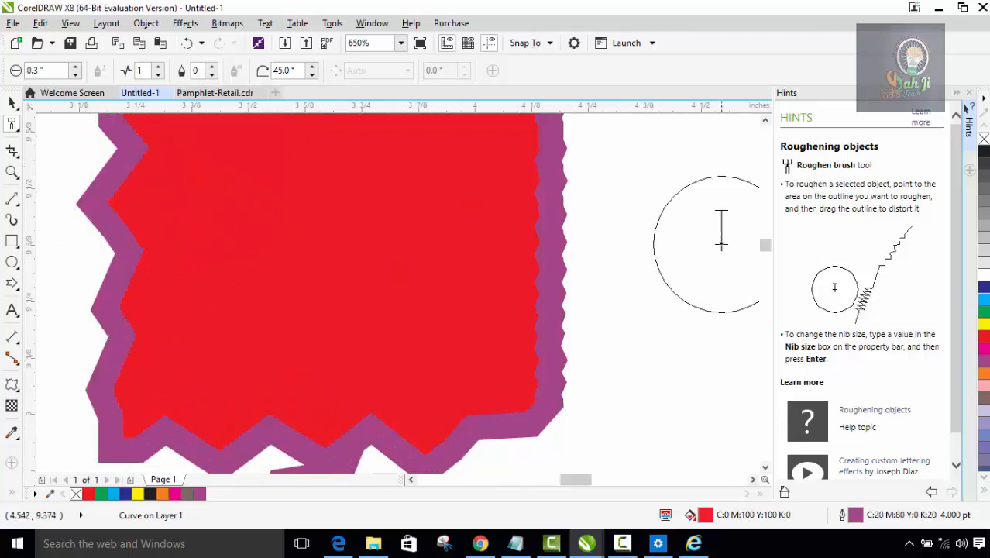
{"action": "left_click_drag", "start_coordinate": [766, 258], "coordinate": [766, 239]}
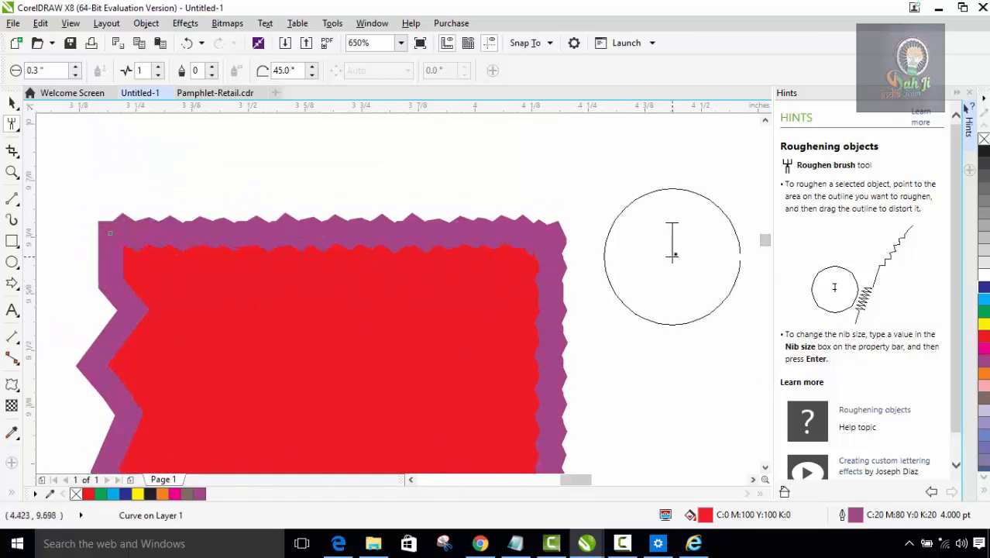
- Set the spur frequency to 5 and roughen the rectangle's left edge and the left part of its upper edge
{"action": "left_click", "coordinate": [158, 65]}
{"action": "left_click", "coordinate": [158, 66]}
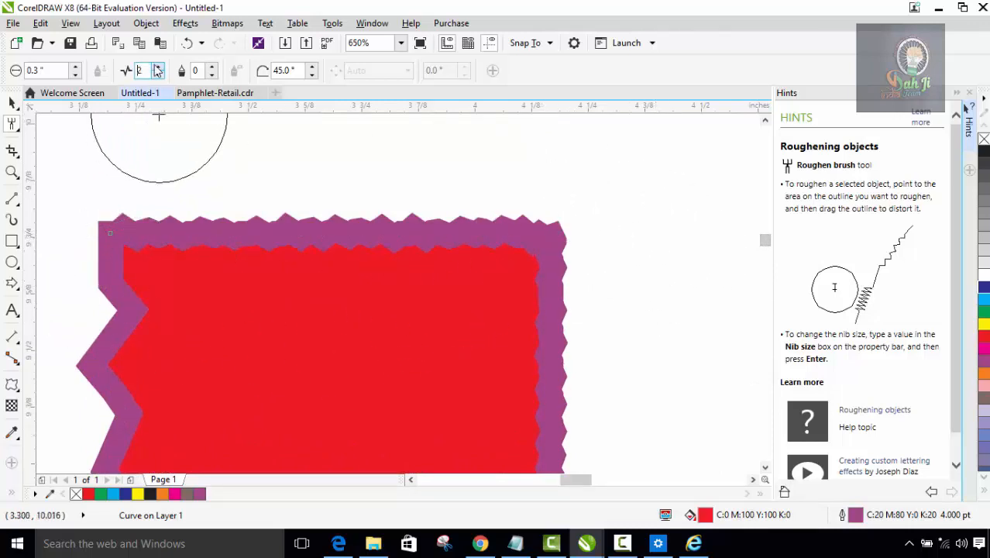
{"action": "left_click", "coordinate": [158, 66]}
{"action": "left_click", "coordinate": [158, 66]}
{"action": "mouse_move", "coordinate": [142, 146]}
{"action": "left_mouse_down"}
{"action": "mouse_move", "coordinate": [83, 250]}
{"action": "mouse_move", "coordinate": [139, 291]}
{"action": "mouse_move", "coordinate": [150, 360]}
{"action": "mouse_move", "coordinate": [80, 359]}
{"action": "mouse_move", "coordinate": [124, 364]}
{"action": "mouse_move", "coordinate": [102, 409]}
{"action": "left_mouse_up"}
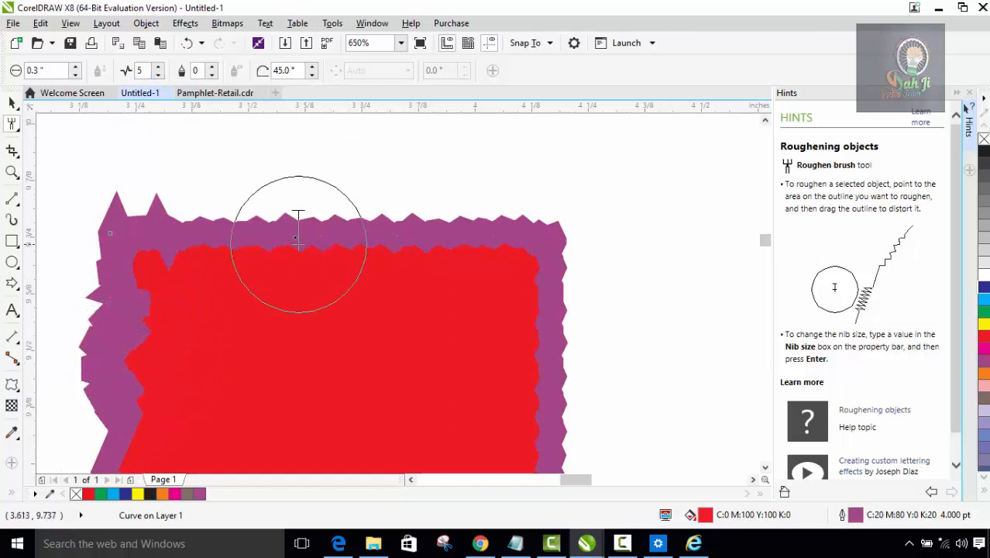
{"action": "left_click_drag", "start_coordinate": [300, 244], "coordinate": [322, 270]}
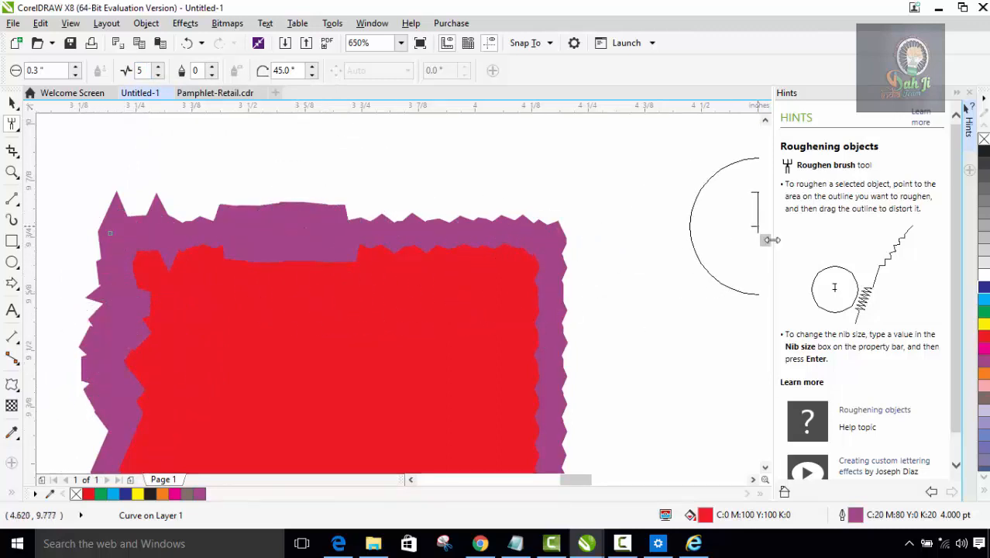
- Draw a right-pointing arrow shape about 0.8 by 0.27 inch in the empty area below the rectangle
{"action": "left_click_drag", "start_coordinate": [765, 241], "coordinate": [771, 268]}
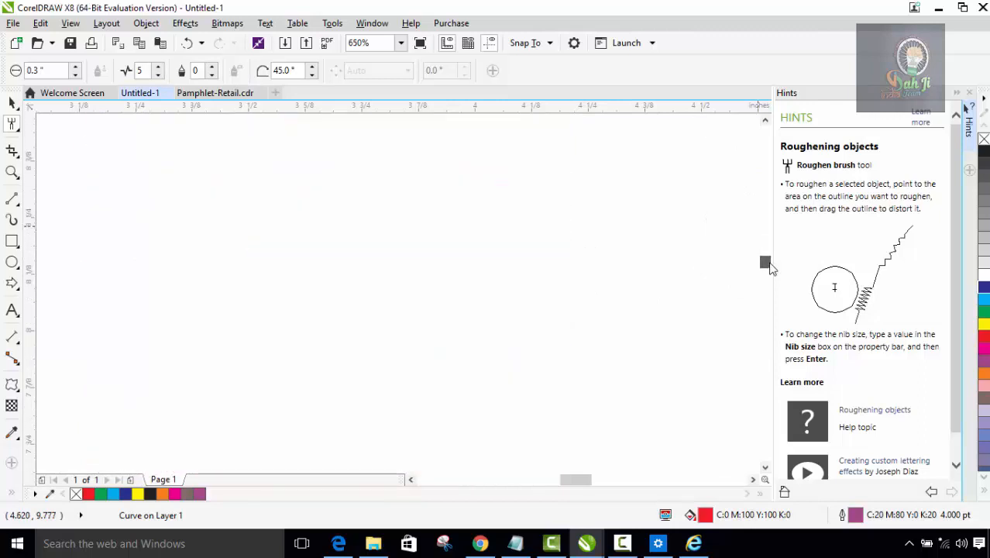
{"action": "left_click", "coordinate": [12, 285]}
{"action": "mouse_move", "coordinate": [217, 233]}
{"action": "left_mouse_down"}
{"action": "mouse_move", "coordinate": [280, 327]}
{"action": "mouse_move", "coordinate": [543, 341]}
{"action": "mouse_move", "coordinate": [586, 365]}
{"action": "left_mouse_up"}
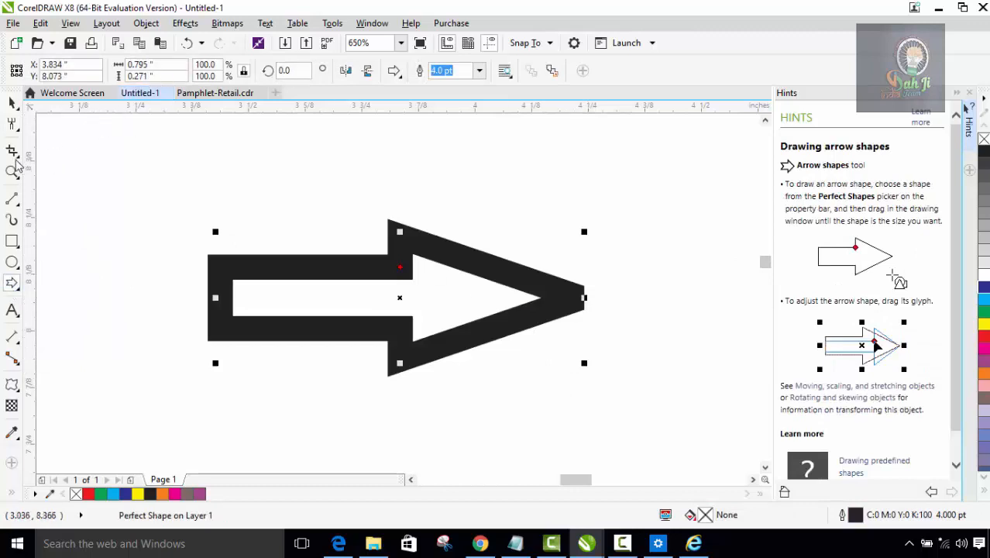
- Try roughening the arrow's outline with the 0.3-inch nib at spur frequency 5, and undo the strokes
{"action": "left_click", "coordinate": [11, 124]}
{"action": "mouse_move", "coordinate": [272, 264]}
{"action": "left_mouse_down"}
{"action": "mouse_move", "coordinate": [480, 248]}
{"action": "mouse_move", "coordinate": [500, 317]}
{"action": "mouse_move", "coordinate": [470, 352]}
{"action": "mouse_move", "coordinate": [488, 342]}
{"action": "mouse_move", "coordinate": [477, 363]}
{"action": "mouse_move", "coordinate": [363, 349]}
{"action": "left_mouse_up"}
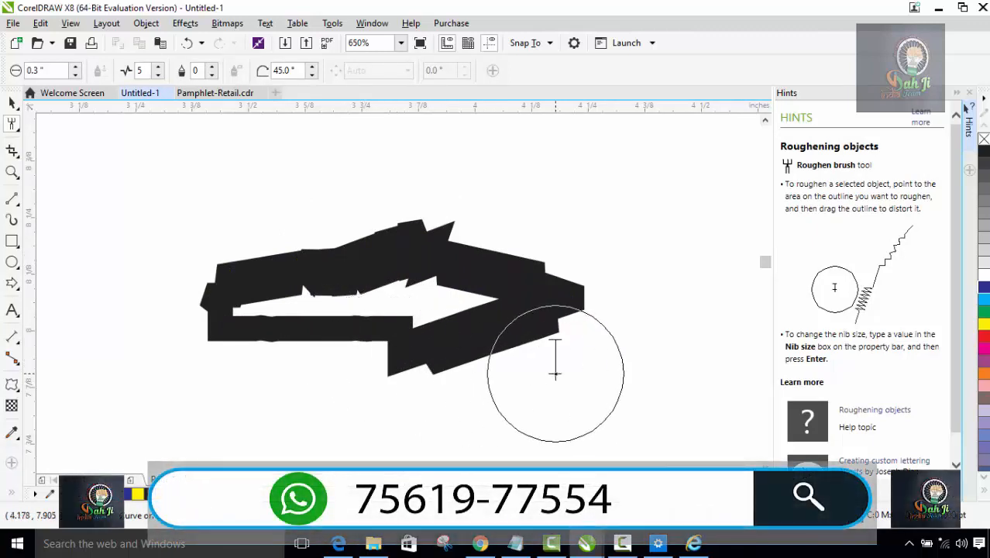
{"action": "key", "text": "ctrl+z"}
{"action": "key", "text": "ctrl+z"}
{"action": "key", "text": "ctrl+z"}
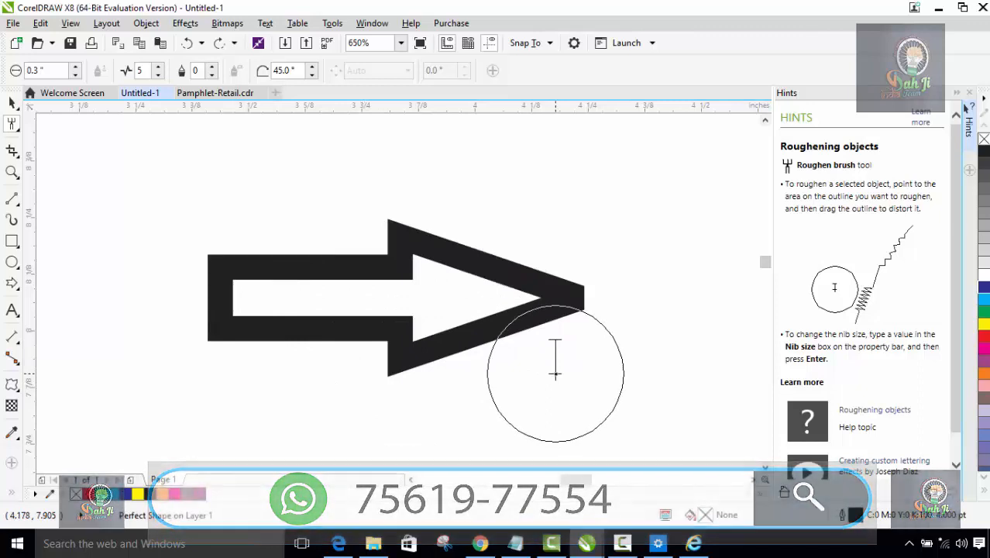
- Set the spur frequency to 2 and roughen the upper and lower outlines of the arrow's shaft and head
{"action": "left_click", "coordinate": [157, 66]}
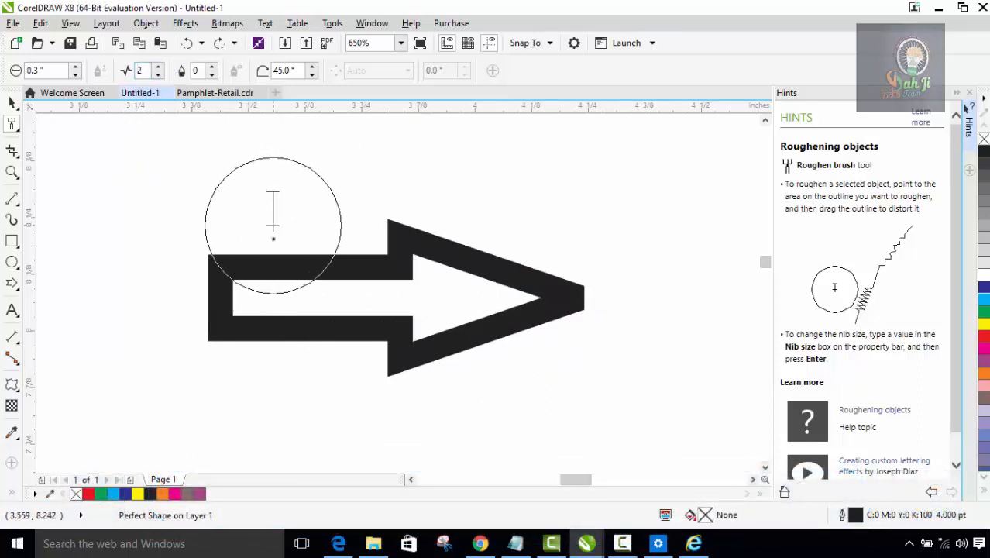
{"action": "mouse_move", "coordinate": [285, 259]}
{"action": "left_mouse_down"}
{"action": "mouse_move", "coordinate": [370, 276]}
{"action": "mouse_move", "coordinate": [438, 260]}
{"action": "left_mouse_up"}
{"action": "mouse_move", "coordinate": [404, 350]}
{"action": "left_mouse_down"}
{"action": "mouse_move", "coordinate": [268, 358]}
{"action": "mouse_move", "coordinate": [302, 376]}
{"action": "mouse_move", "coordinate": [440, 358]}
{"action": "mouse_move", "coordinate": [522, 375]}
{"action": "mouse_move", "coordinate": [589, 248]}
{"action": "left_mouse_up"}
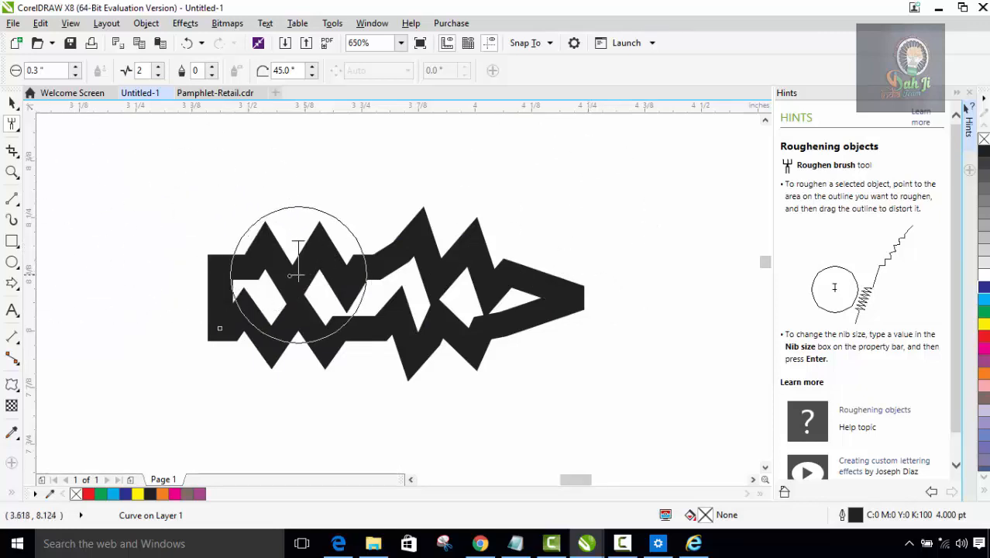
- Reshape the arrow's upper outline with the Shape tool by moving its peak nodes to lower the tall spikes
{"action": "left_click", "coordinate": [11, 126]}
{"action": "left_click", "coordinate": [45, 132]}
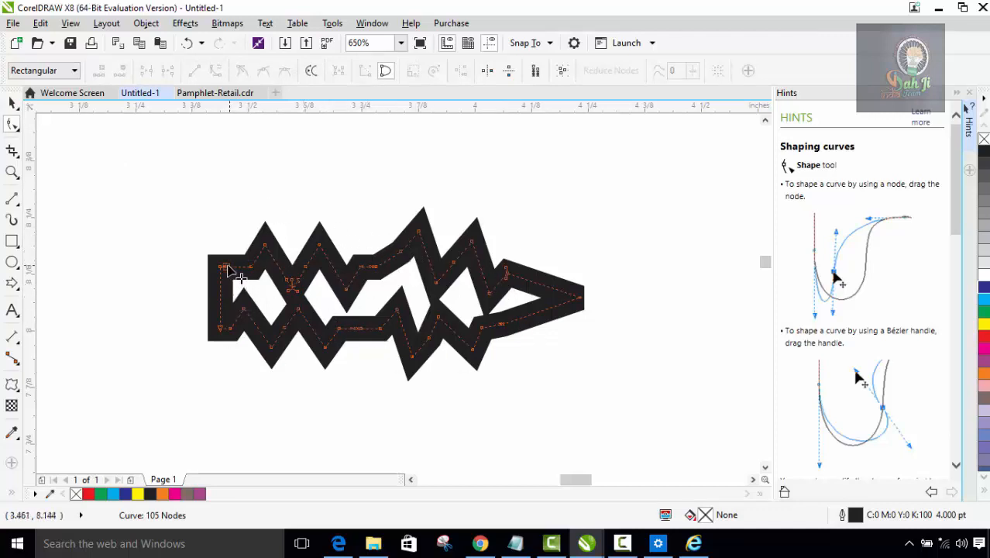
{"action": "left_click_drag", "start_coordinate": [228, 265], "coordinate": [376, 282]}
{"action": "left_click_drag", "start_coordinate": [420, 234], "coordinate": [419, 268]}
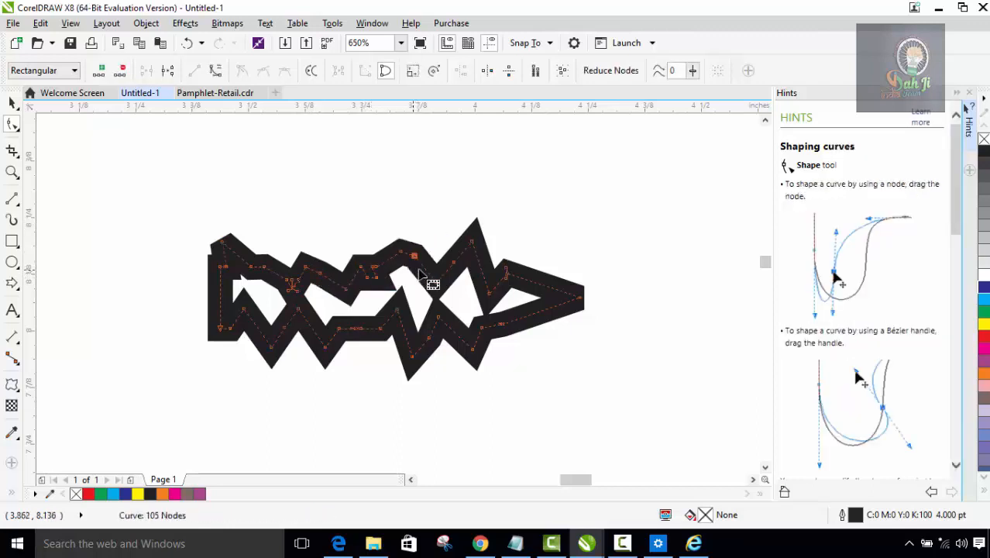
{"action": "left_click_drag", "start_coordinate": [471, 241], "coordinate": [468, 266]}
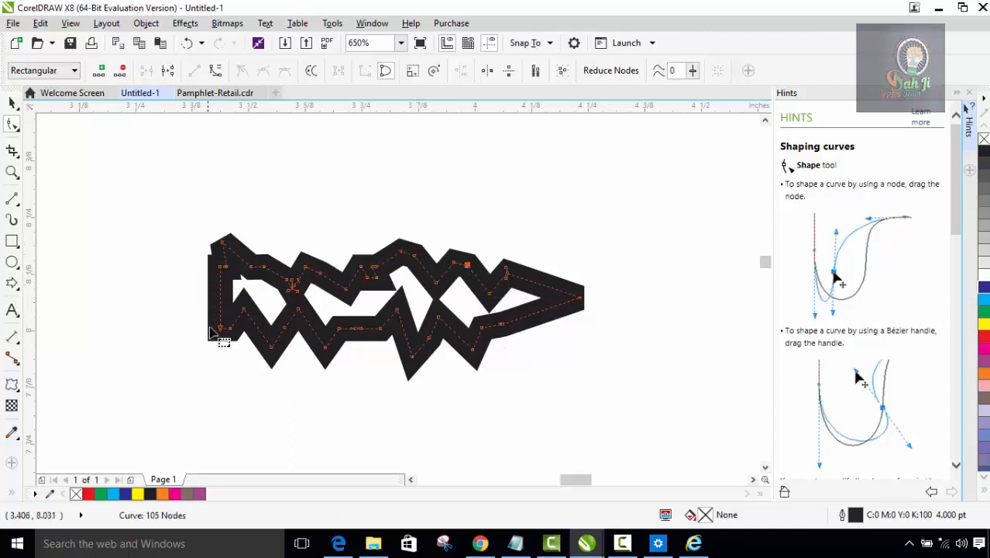
- Move the nodes along the arrow's lower outline to reshape its lower-left corner and shorten the downward spikes
{"action": "left_click_drag", "start_coordinate": [220, 329], "coordinate": [225, 357]}
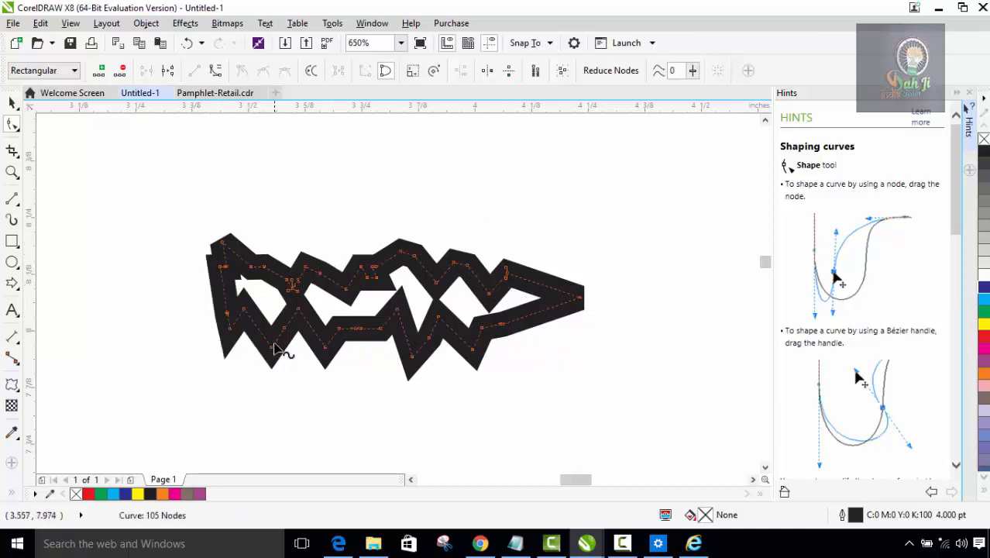
{"action": "left_click_drag", "start_coordinate": [343, 350], "coordinate": [340, 330]}
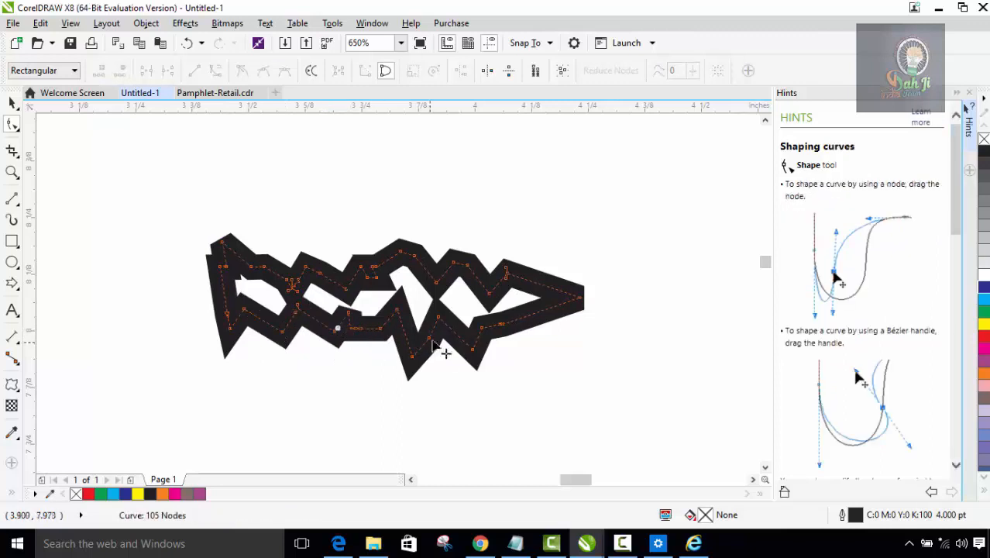
{"action": "left_click_drag", "start_coordinate": [414, 356], "coordinate": [418, 329]}
{"action": "left_click_drag", "start_coordinate": [475, 342], "coordinate": [475, 320]}
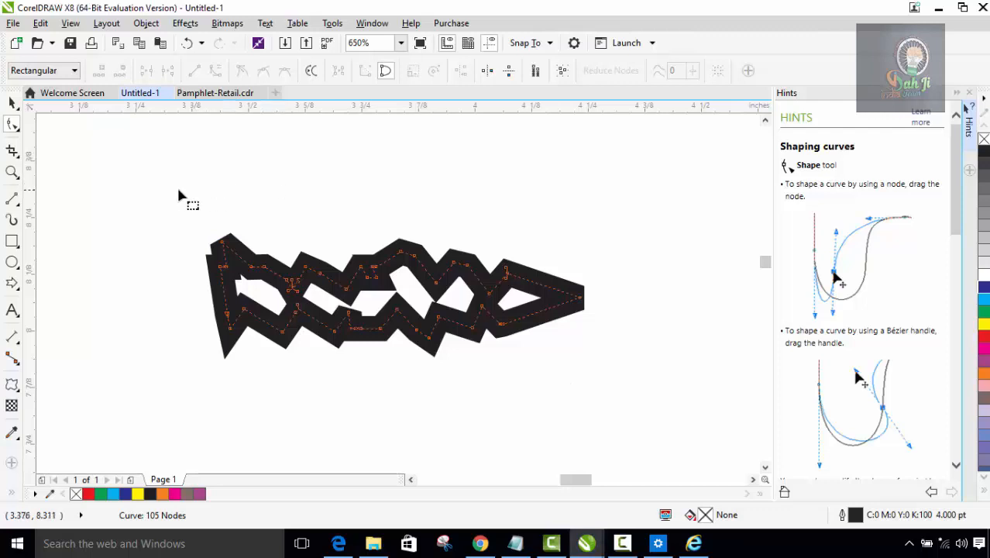
- Delete the reshaped arrow curve and undo the deletion
{"action": "left_click_drag", "start_coordinate": [765, 267], "coordinate": [765, 261]}
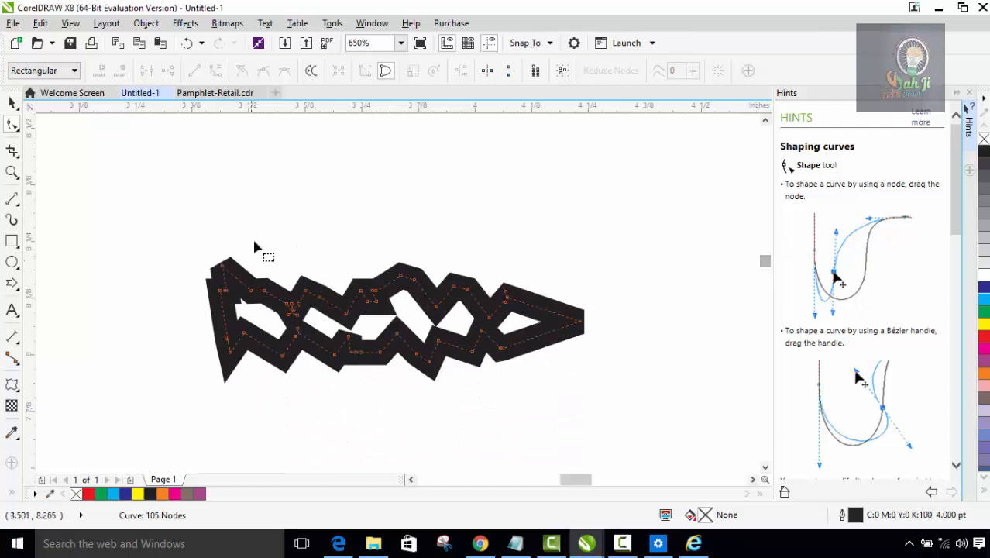
{"action": "left_click", "coordinate": [12, 103]}
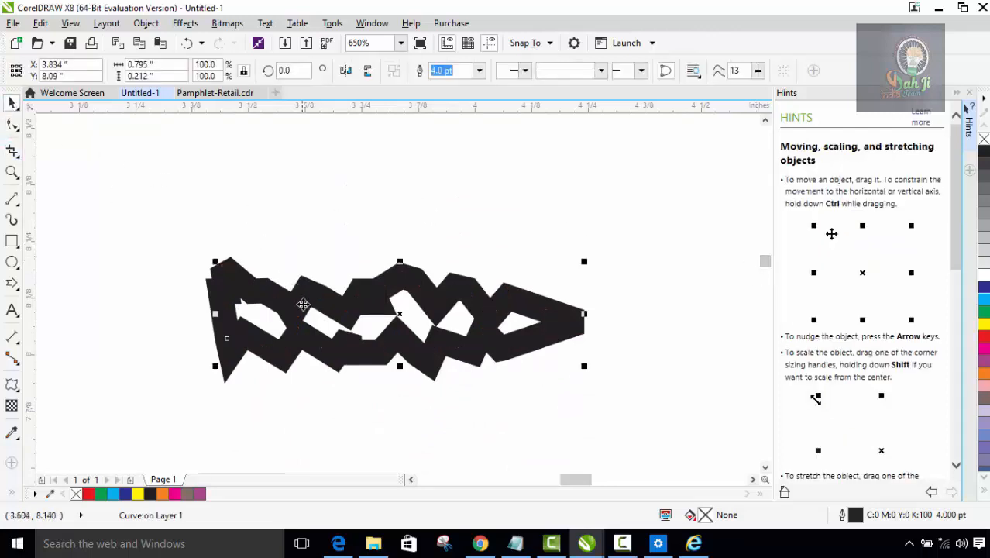
{"action": "left_click", "coordinate": [302, 304]}
{"action": "left_click", "coordinate": [302, 304]}
{"action": "key", "text": "Delete"}
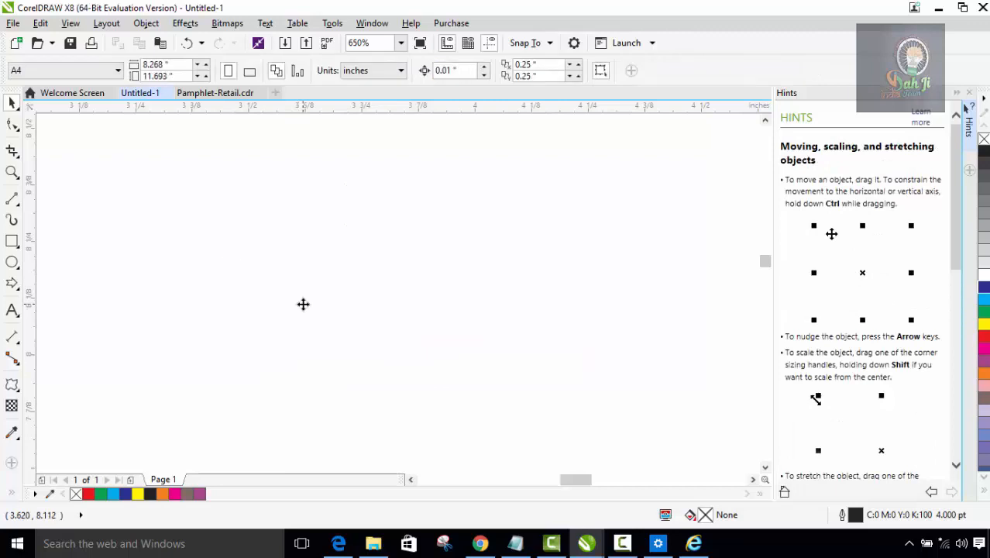
{"action": "key", "text": "ctrl+z"}
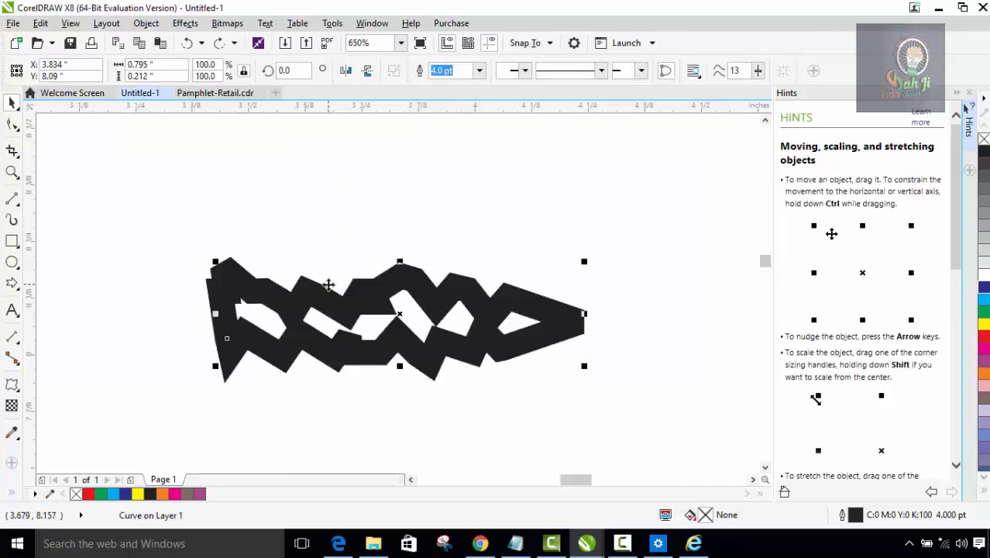
- Select the photo, the red rectangle and the arrow together and delete them all from the page
{"action": "key", "text": "shift+F4"}
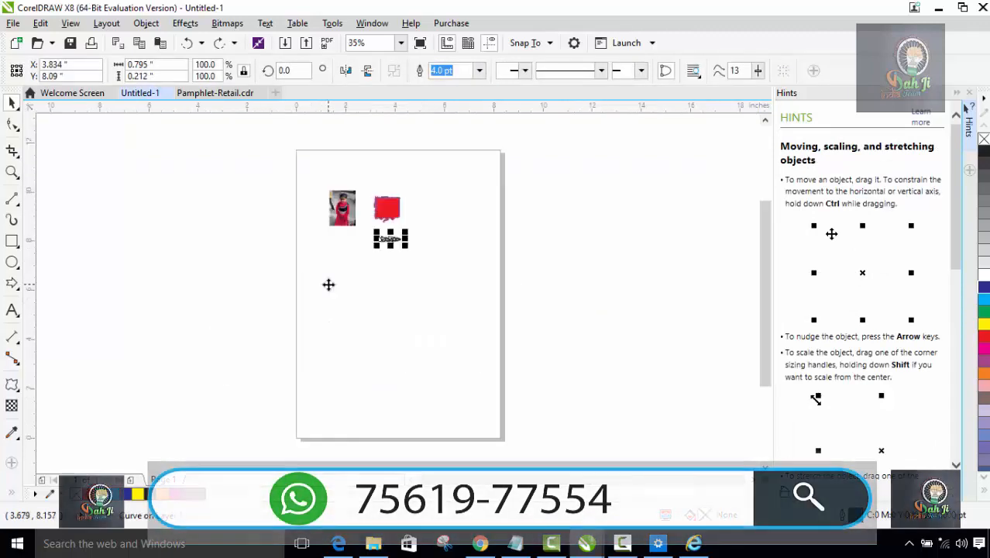
{"action": "double_click", "coordinate": [12, 103]}
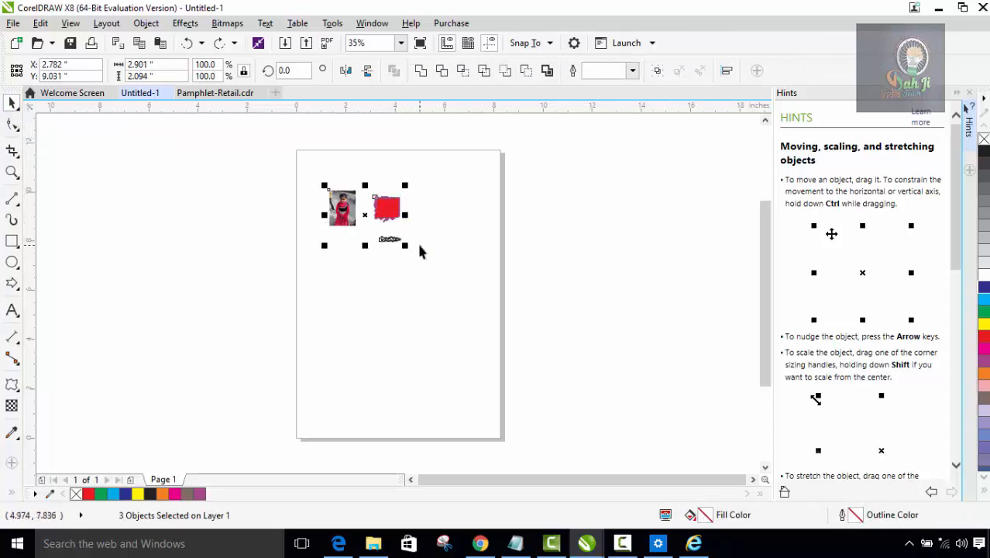
{"action": "key", "text": "Delete"}
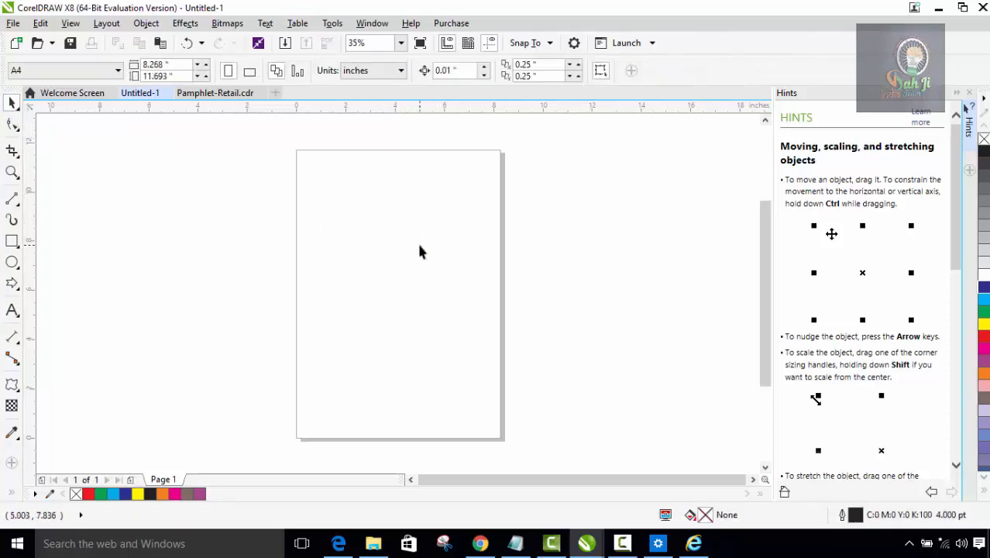